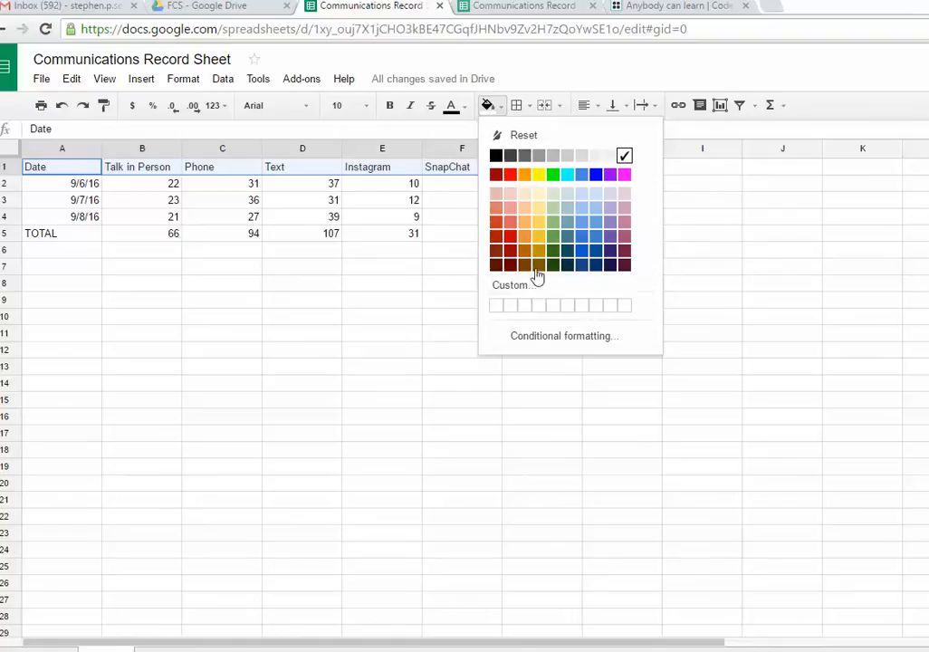
# Step: Try light orange and light red fills on the header row A1:G1
pyautogui.click(525, 193)
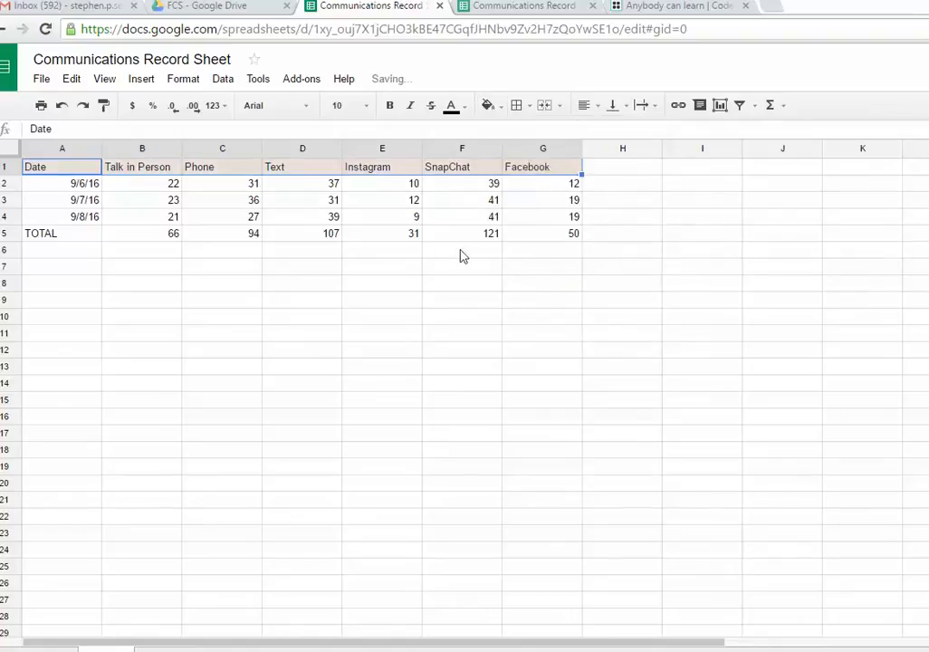
pyautogui.click(488, 107)
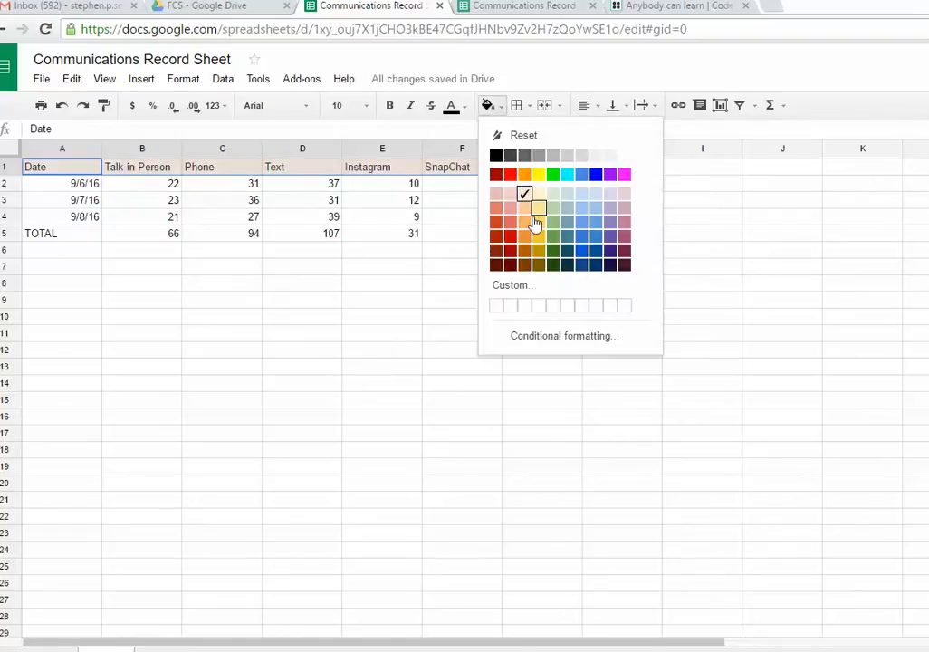
pyautogui.click(510, 193)
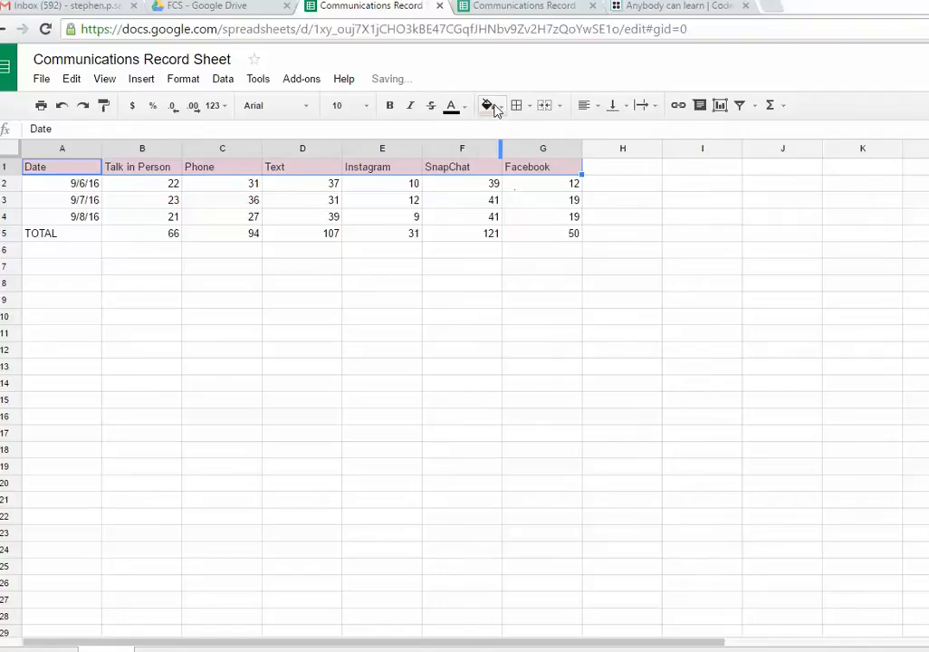
# Step: Fill the header row A1:G1 with light yellow and give the headings in B1:G1 a darker yellow
pyautogui.click(487, 105)
pyautogui.click(535, 192)
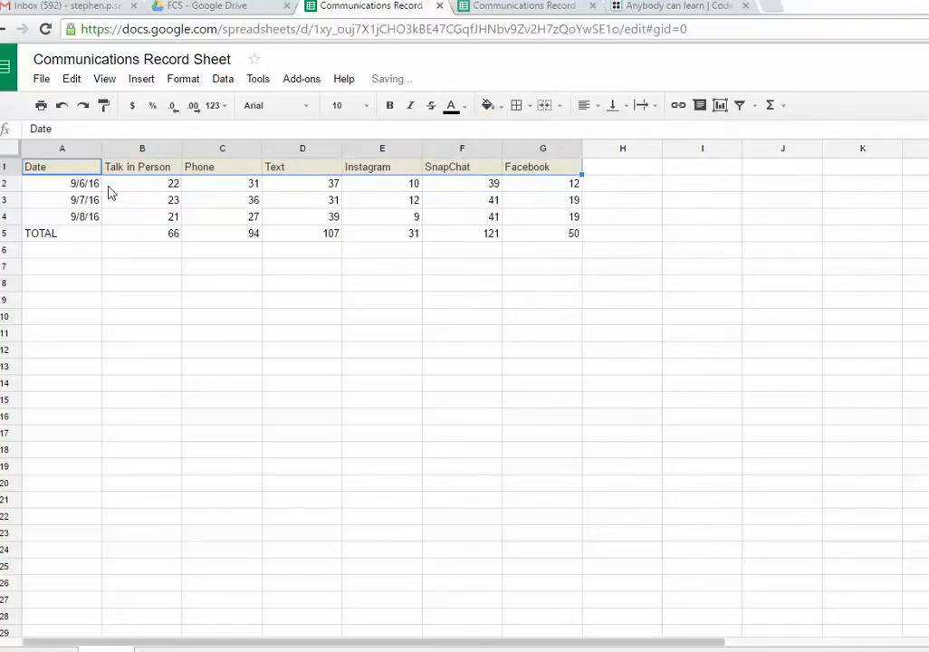
pyautogui.click(124, 168)
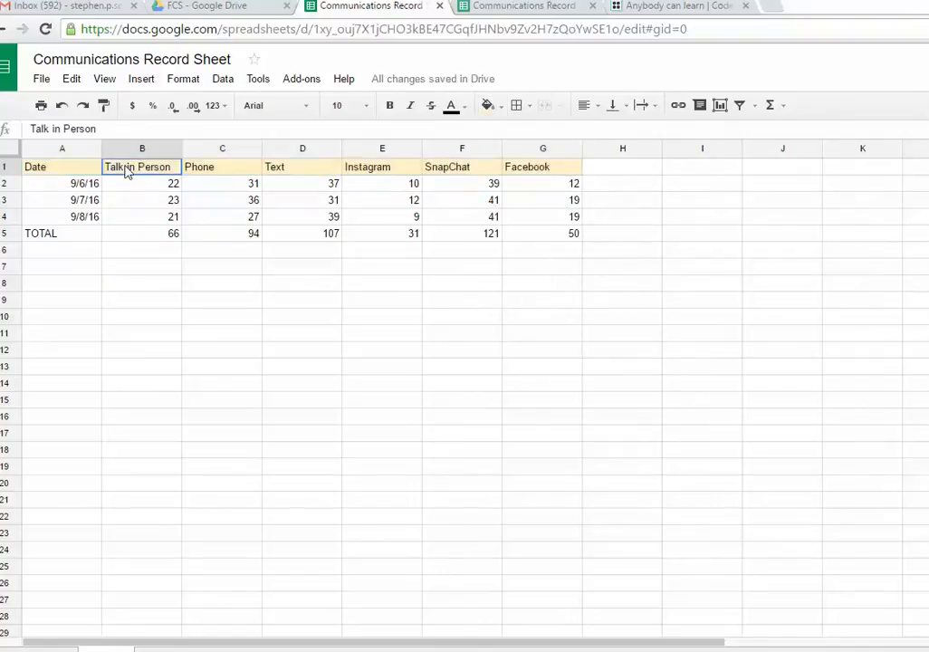
pyautogui.click(502, 107)
pyautogui.click(541, 209)
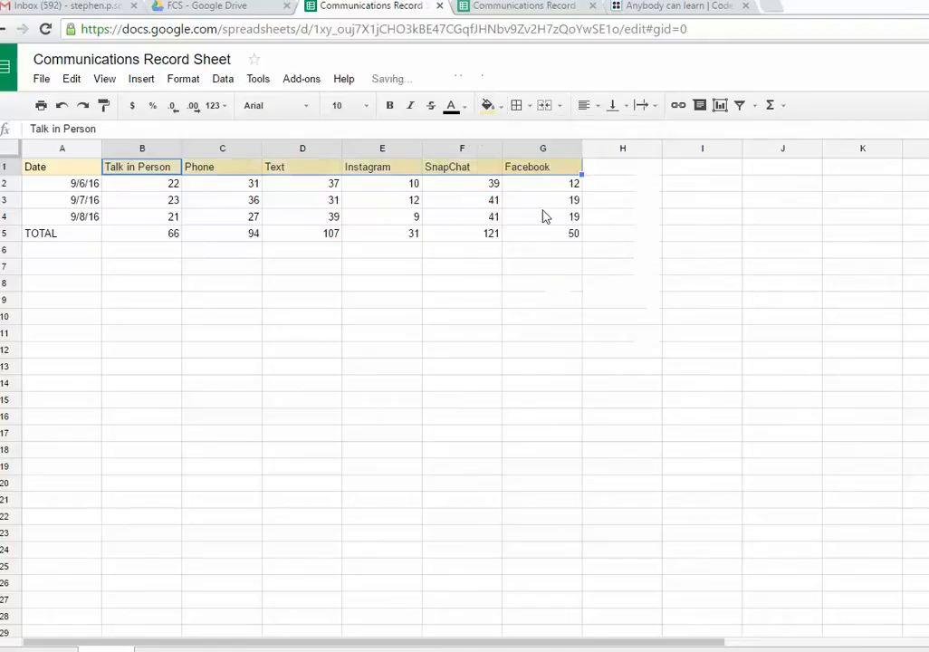
pyautogui.click(424, 266)
# Step: Fill the data and total rows A2:G5 with light green
pyautogui.moveTo(66, 186); pyautogui.dragTo(532, 232)
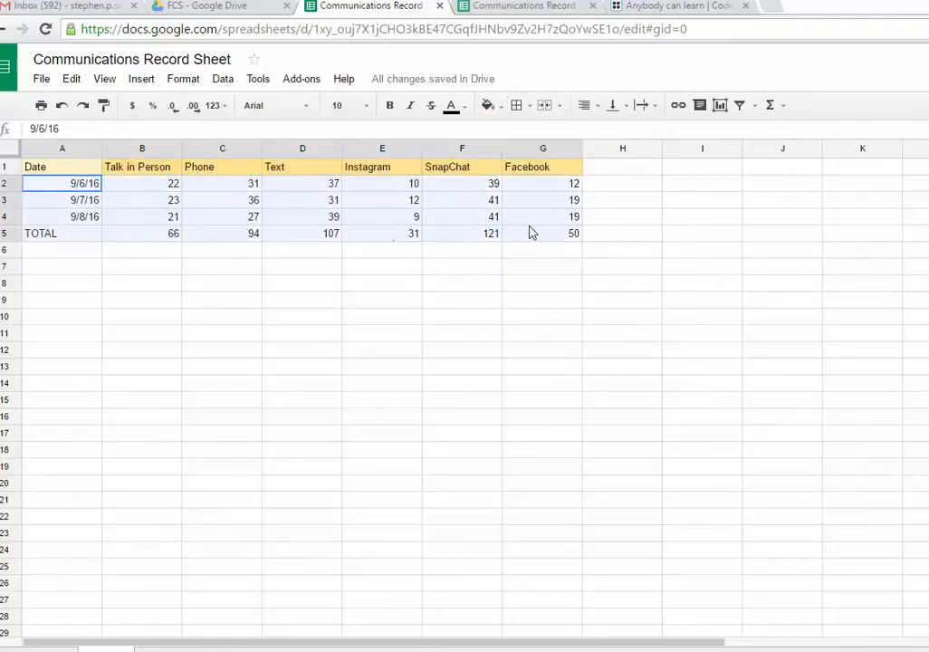
pyautogui.click(488, 106)
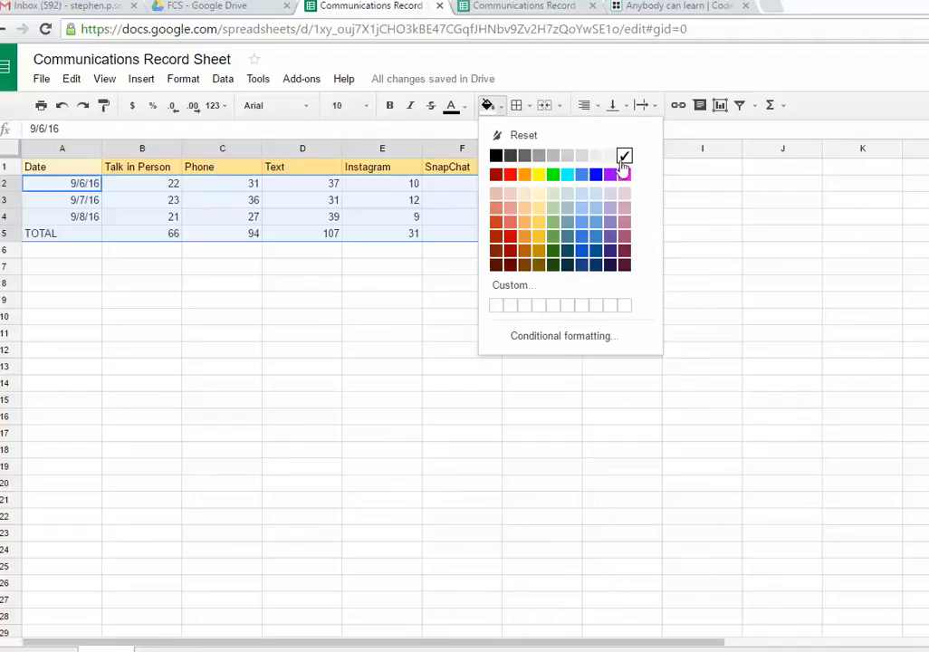
pyautogui.click(553, 197)
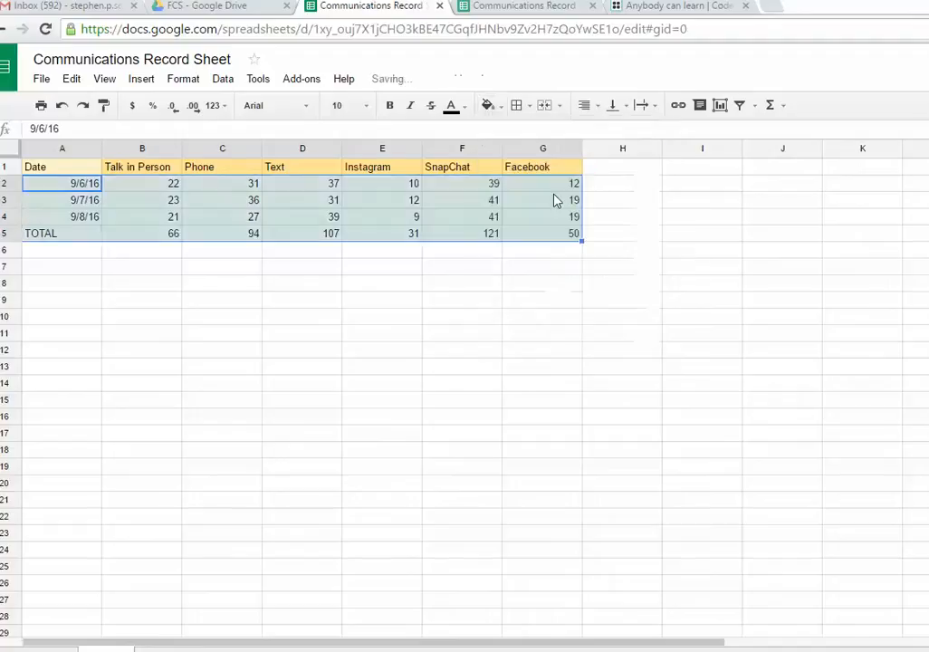
pyautogui.click(408, 249)
# Step: Fill the TOTAL row A5:G5 with a medium green darker than the data rows
pyautogui.click(40, 235)
pyautogui.moveTo(234, 241); pyautogui.dragTo(548, 238)
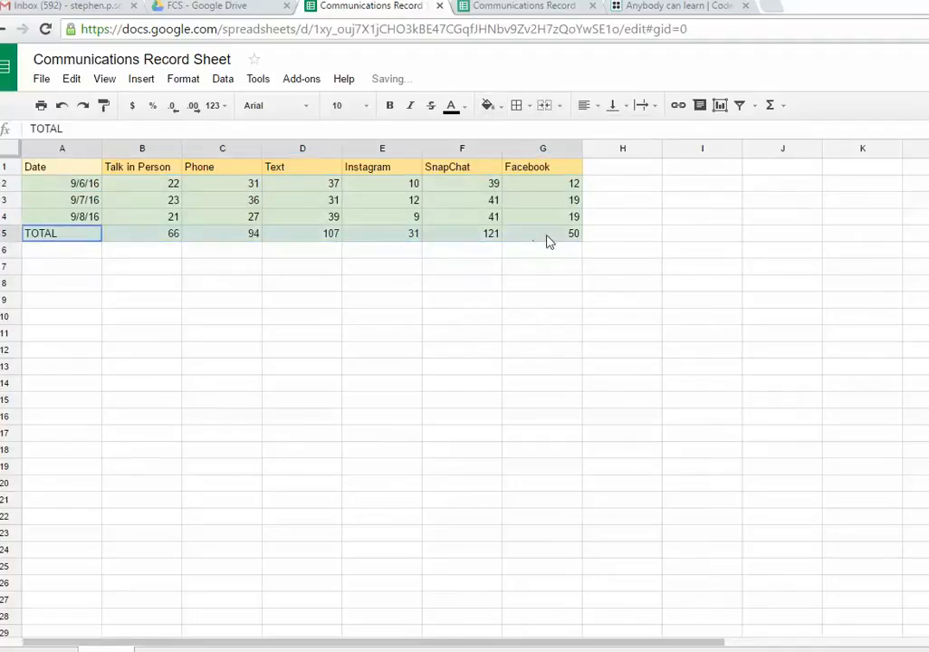
pyautogui.click(489, 106)
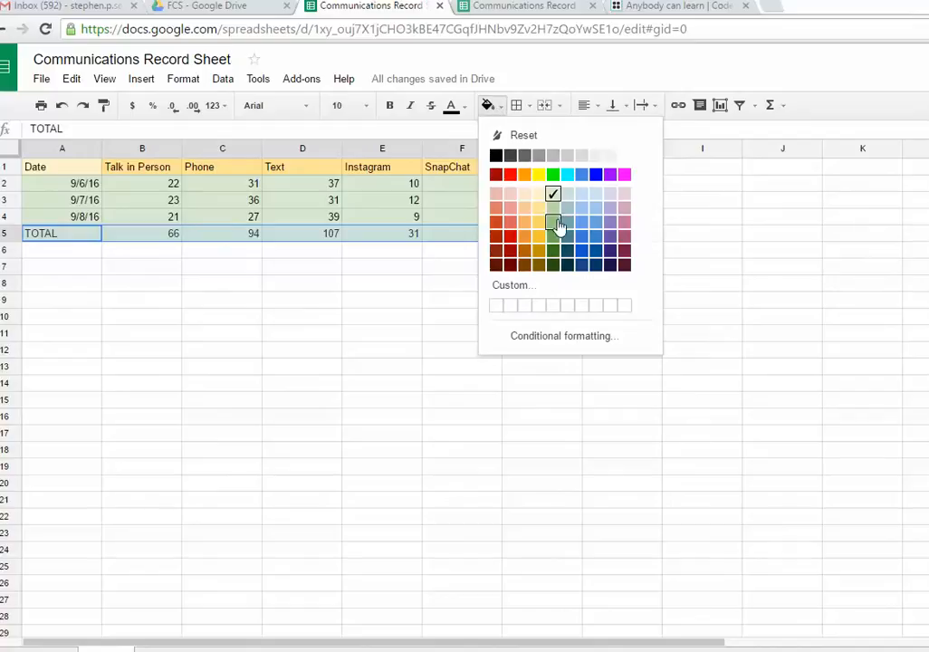
pyautogui.click(553, 222)
pyautogui.click(379, 306)
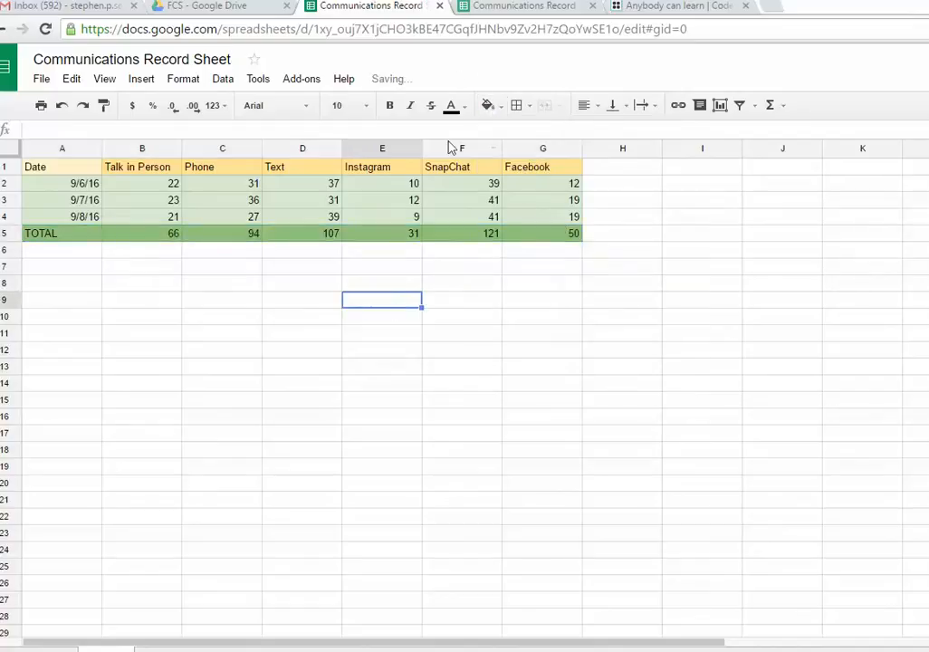
# Step: Try a green fill in the empty cell E9 and undo it
pyautogui.click(488, 105)
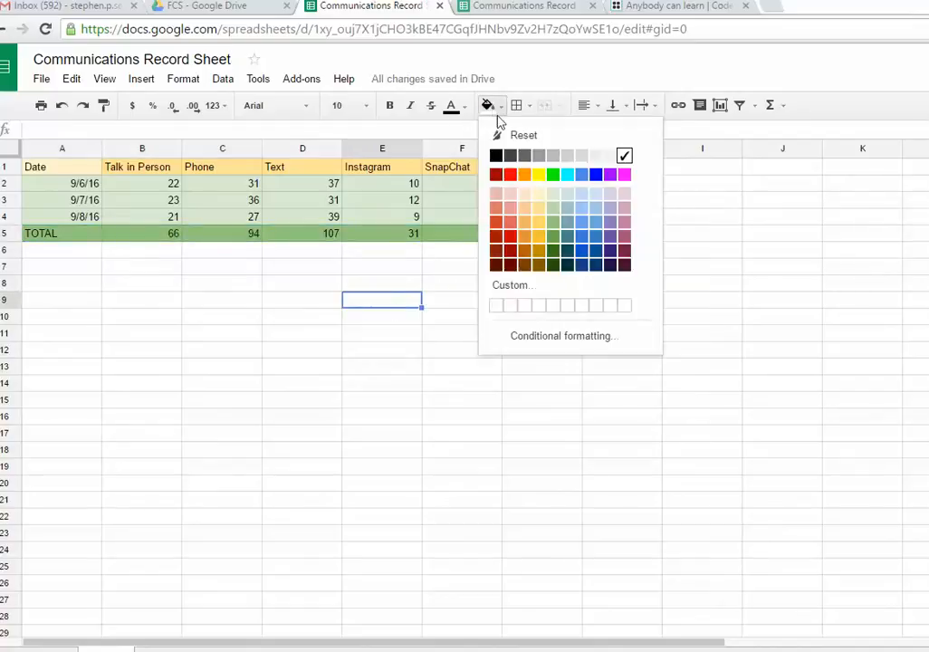
pyautogui.click(553, 208)
pyautogui.click(349, 334)
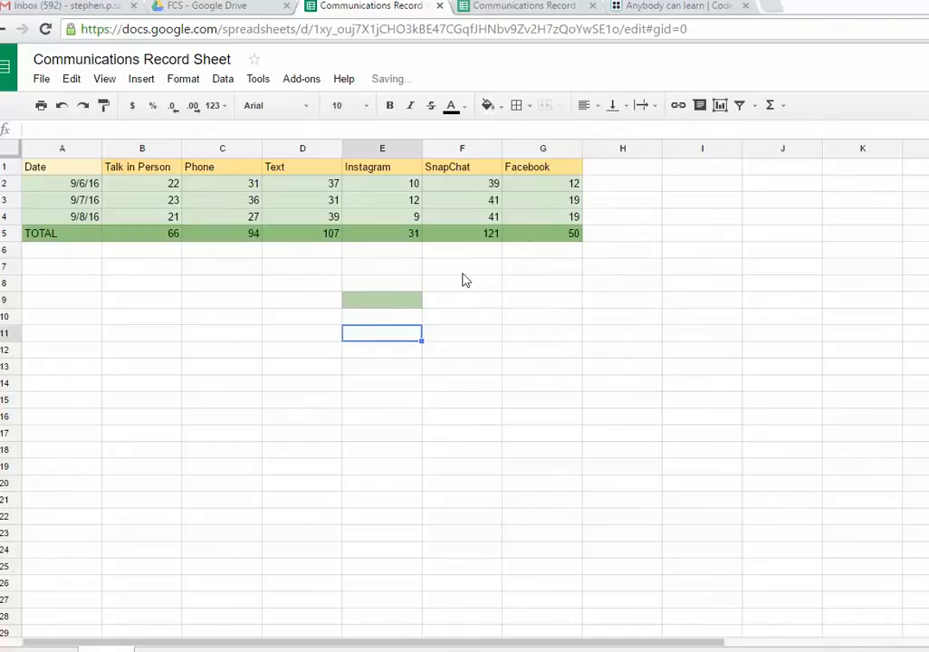
pyautogui.hotkey('ctrl', 'z')
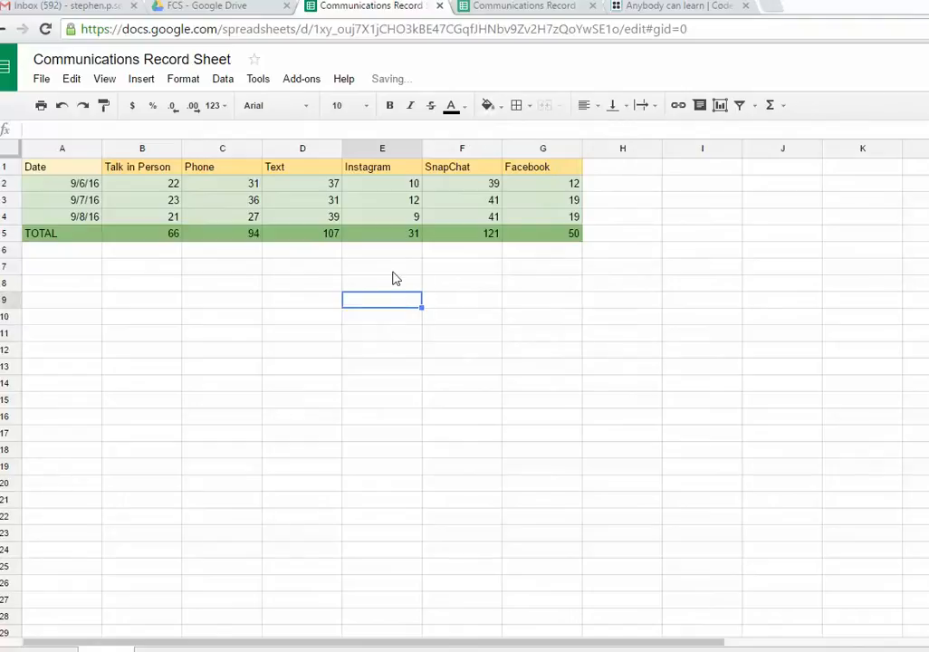
# Step: Fill the TOTAL row A5:G5 with a softer green, one shade darker than the data rows
pyautogui.click(67, 236)
pyautogui.keyDown('shift'); pyautogui.click(556, 234); pyautogui.keyUp('shift')
pyautogui.click(489, 106)
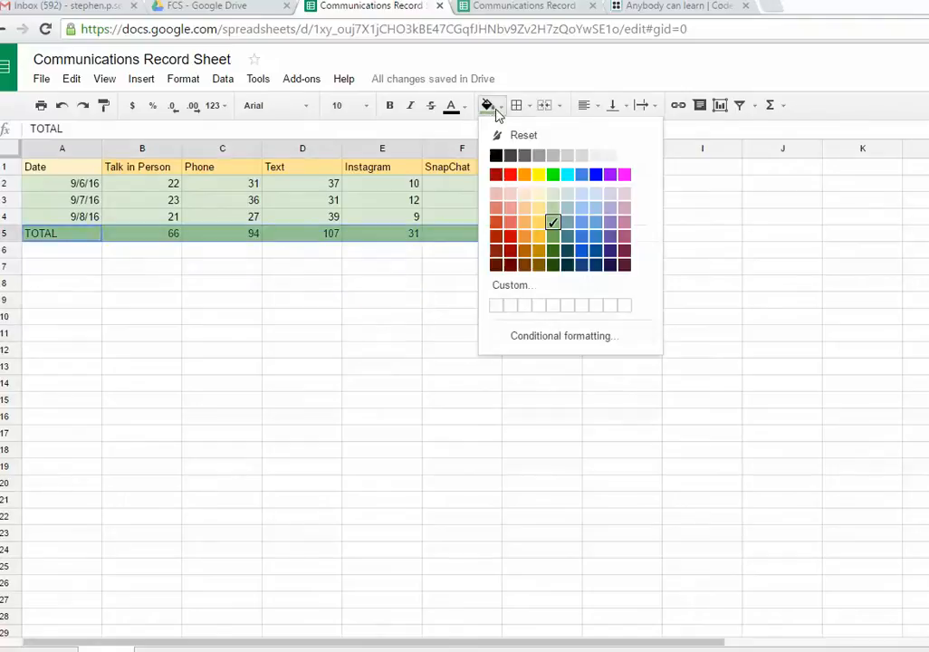
pyautogui.click(564, 197)
pyautogui.click(398, 315)
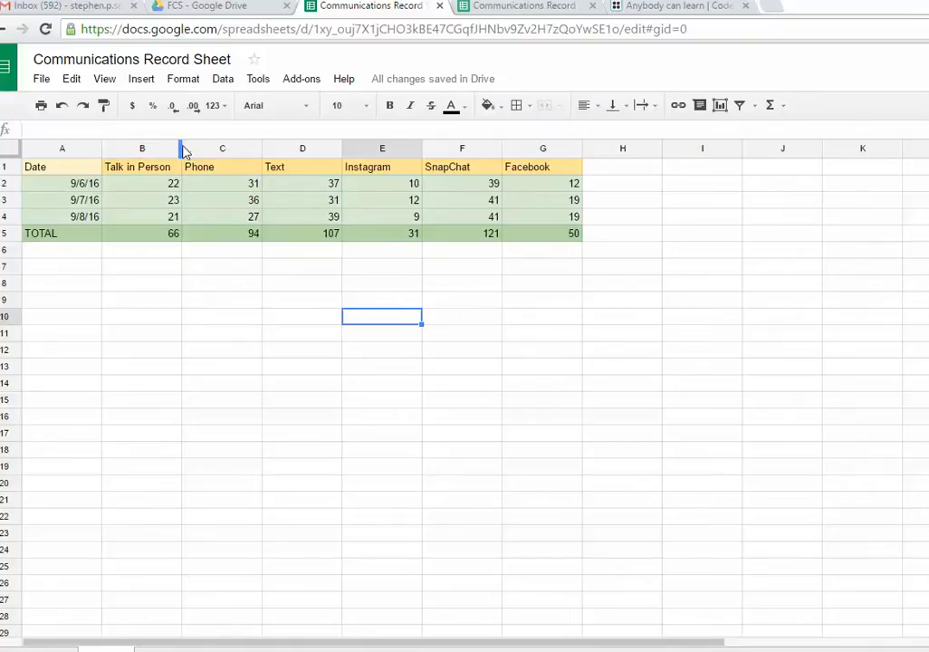
# Step: Narrow column B to fit its Talk in Person heading and make the Phone column slightly narrower
pyautogui.moveTo(181, 148); pyautogui.dragTo(173, 148)
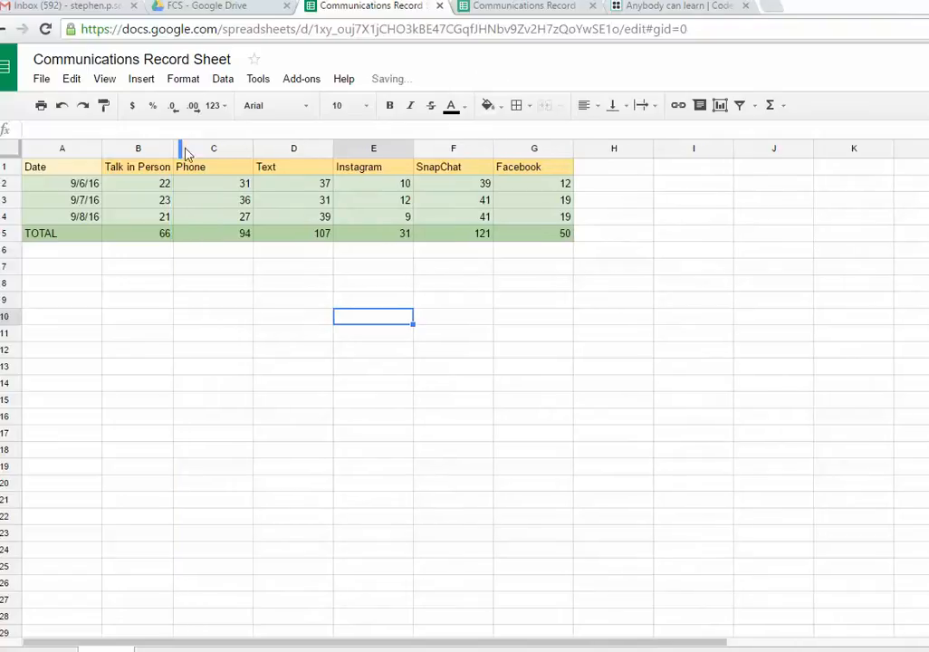
pyautogui.doubleClick(252, 147)
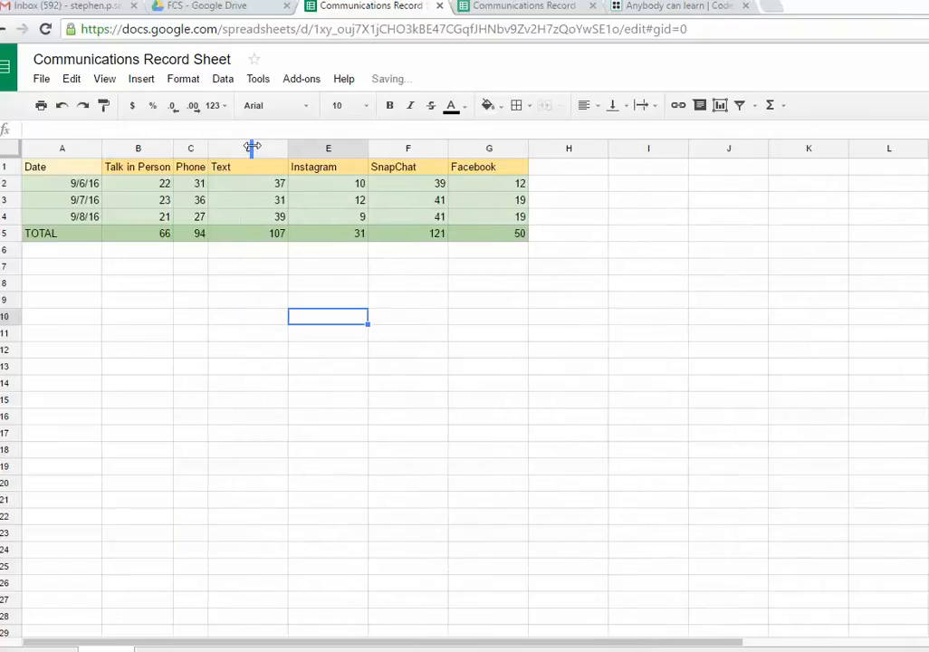
pyautogui.moveTo(206, 148); pyautogui.dragTo(238, 150)
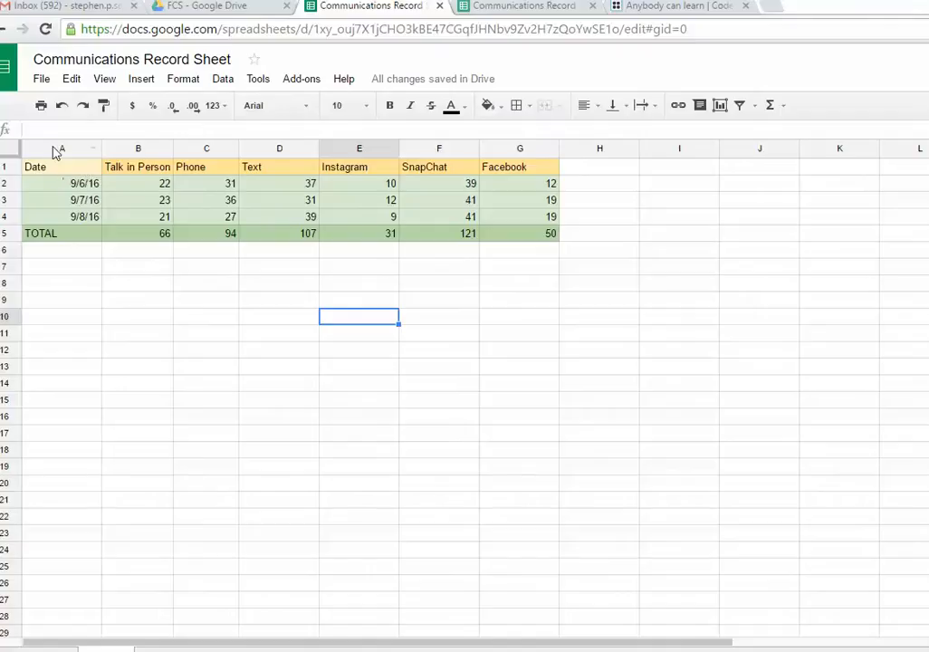
# Step: Start a chart from the whole table A1:G5 and choose the recommended pie chart
pyautogui.click(71, 170)
pyautogui.moveTo(70, 171); pyautogui.dragTo(529, 231)
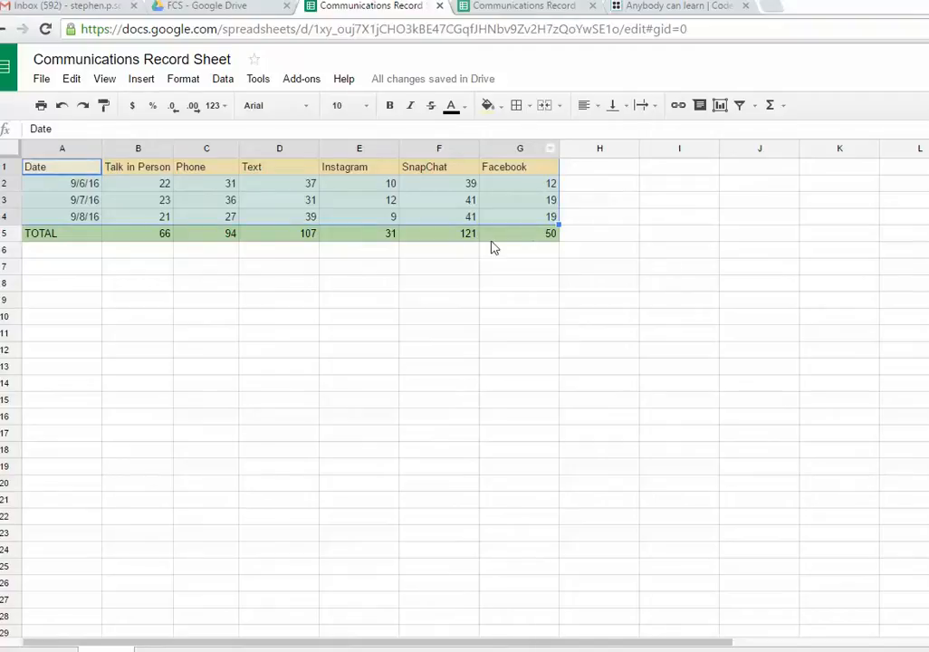
pyautogui.click(206, 316)
pyautogui.moveTo(68, 170); pyautogui.dragTo(520, 239)
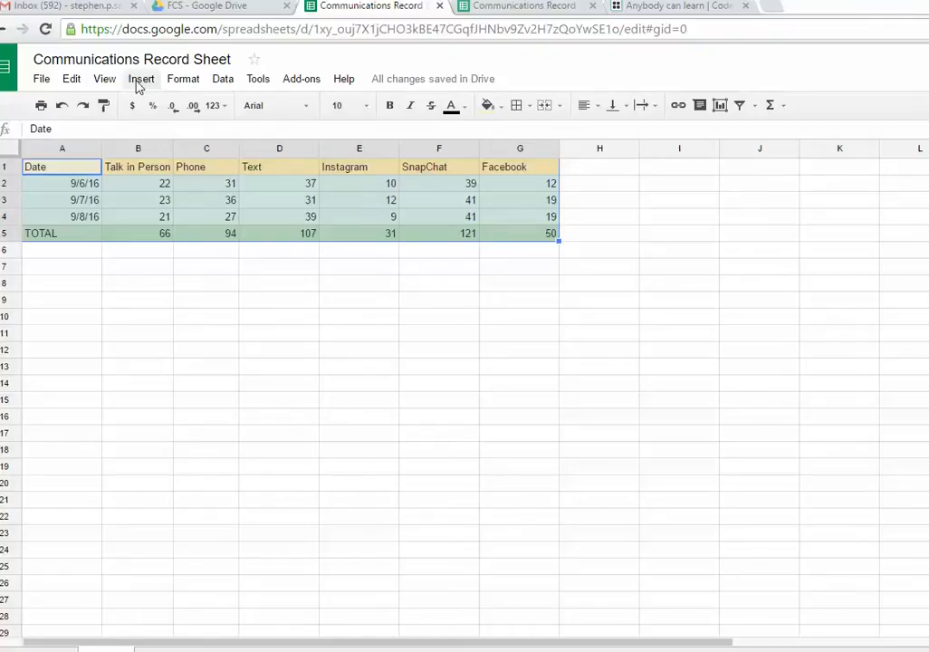
pyautogui.click(720, 106)
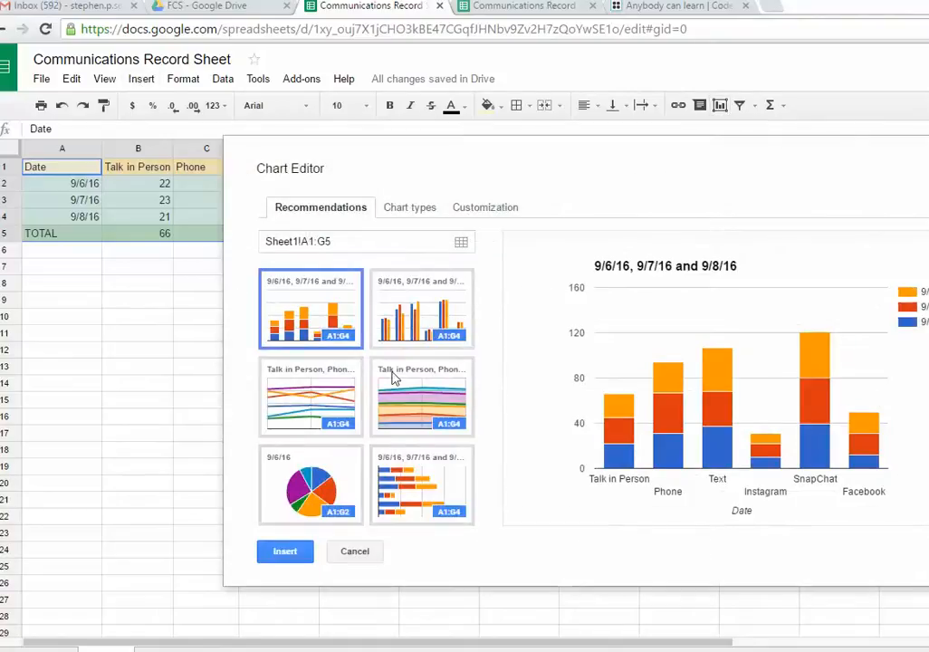
pyautogui.click(344, 465)
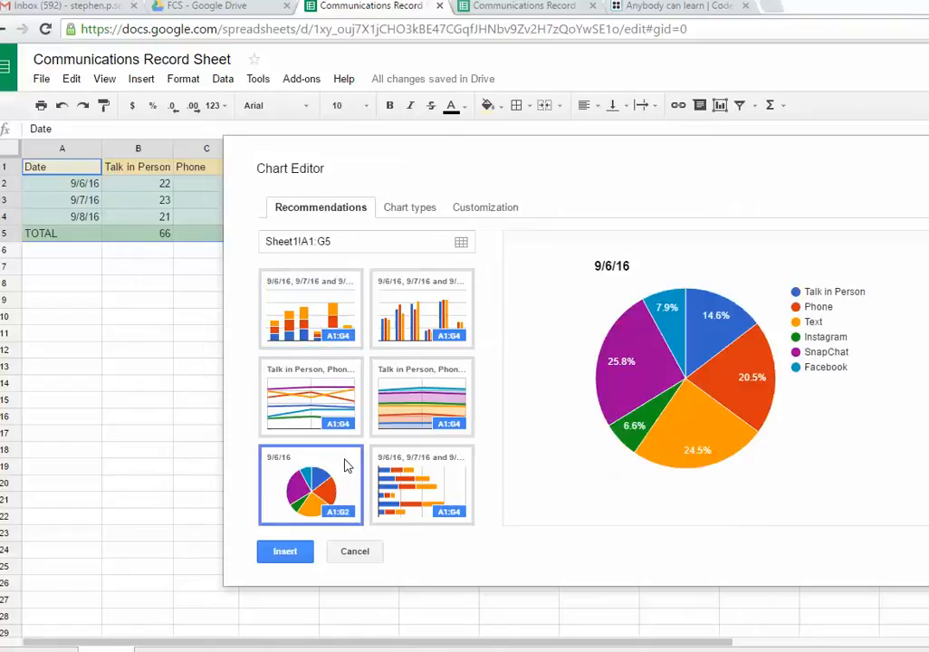
# Step: Examine the value and percentage of the individual slices in the pie chart preview
pyautogui.moveTo(621, 356)
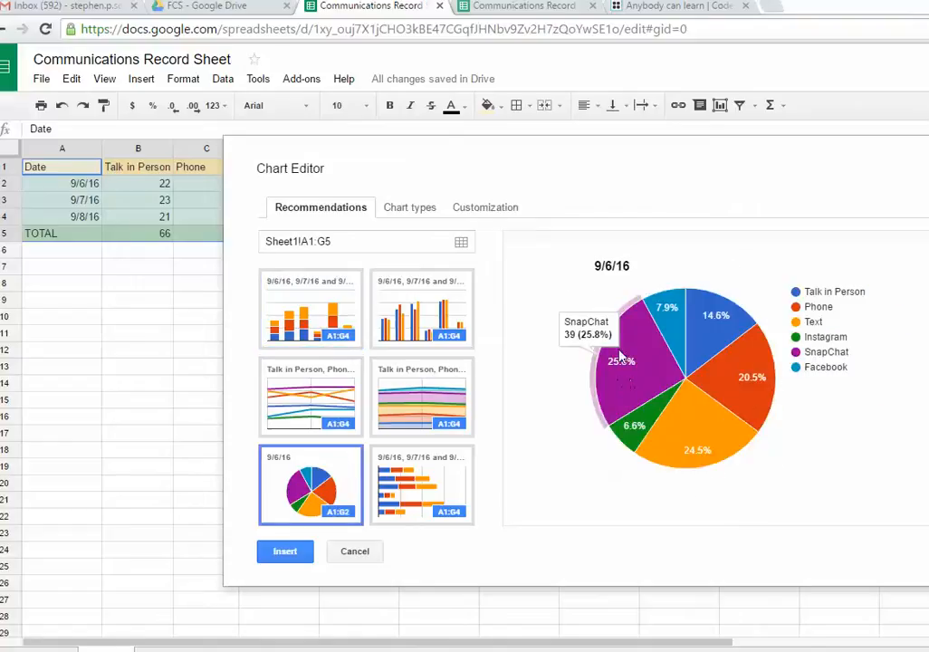
pyautogui.moveTo(730, 442)
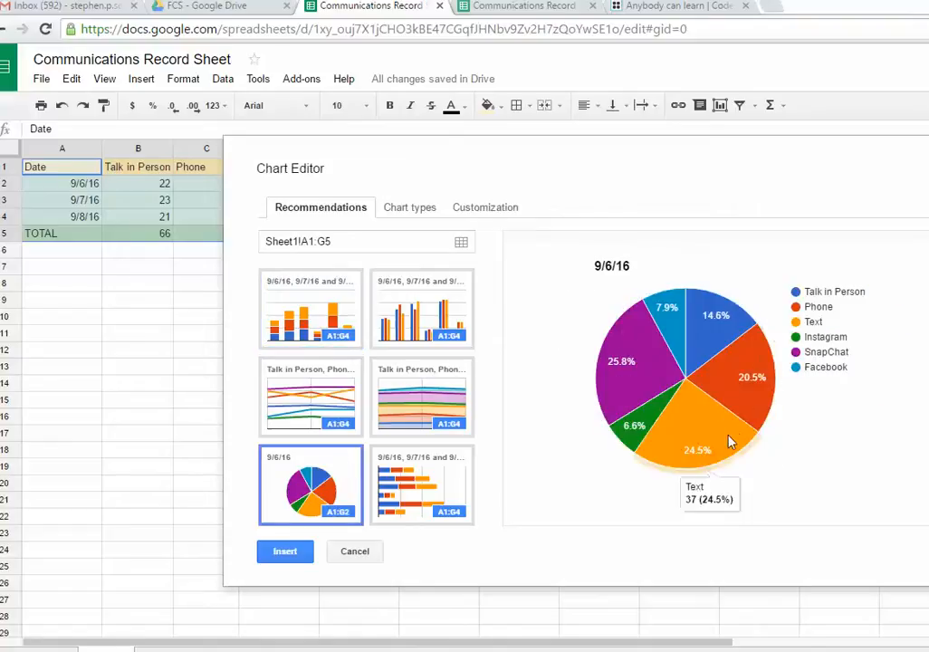
pyautogui.moveTo(624, 433)
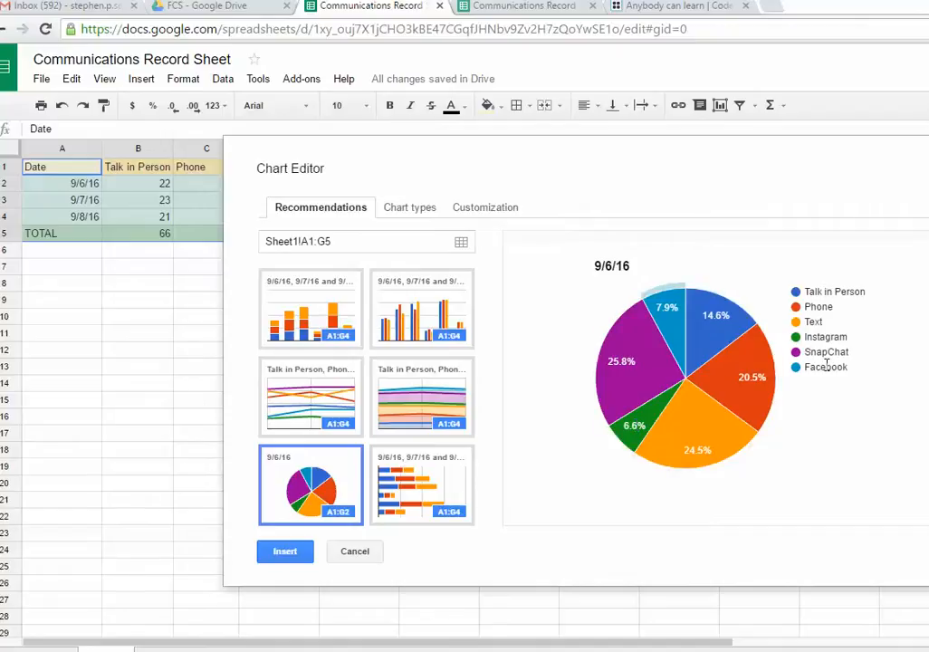
pyautogui.moveTo(765, 379)
pyautogui.moveTo(672, 422)
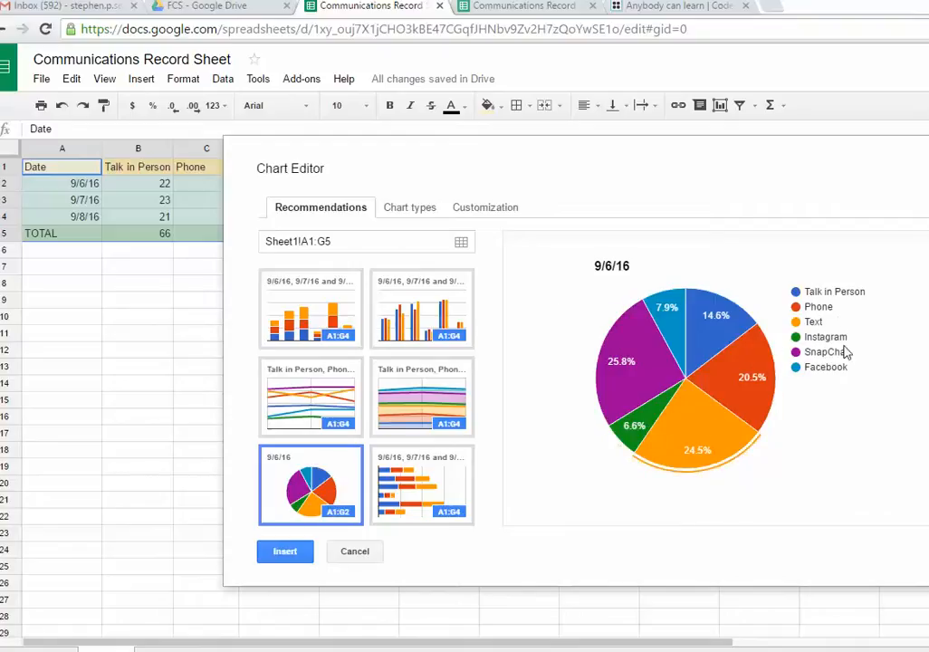
pyautogui.moveTo(715, 328)
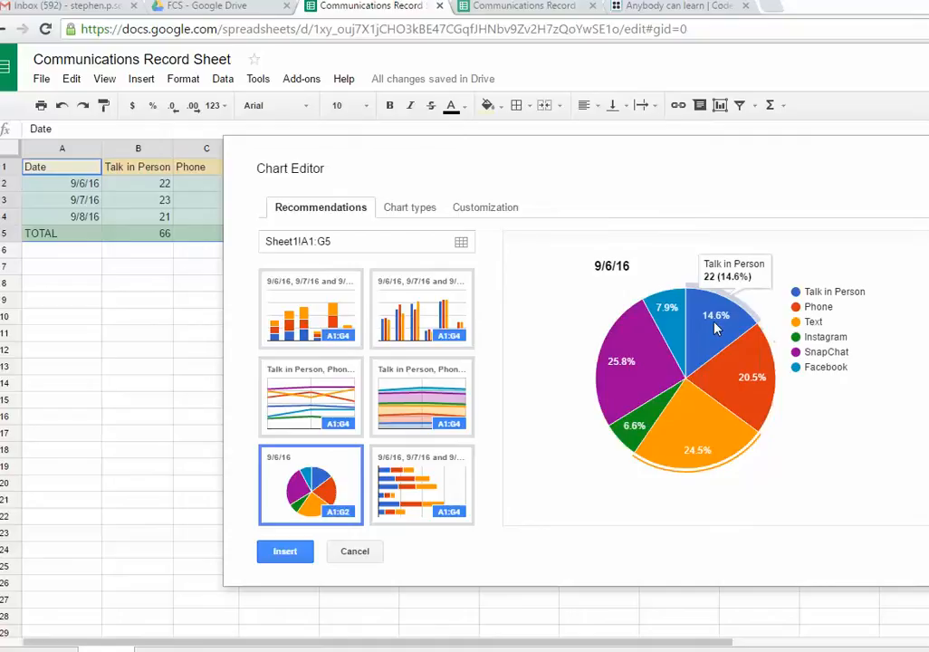
pyautogui.moveTo(690, 450)
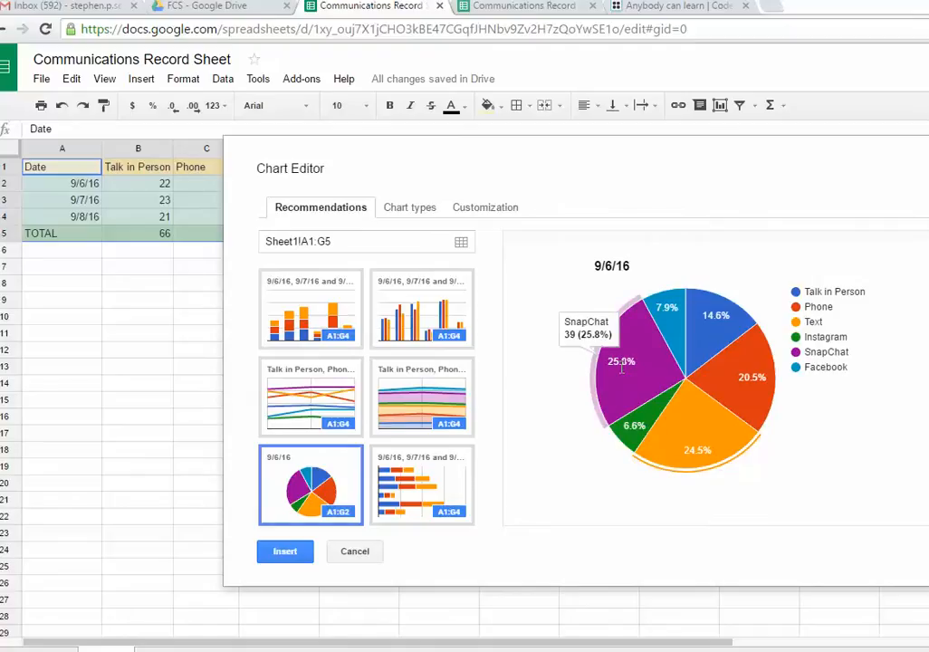
# Step: Title the pie chart "Communications Record Chart" and set the chart font to Verdana
pyautogui.click(482, 211)
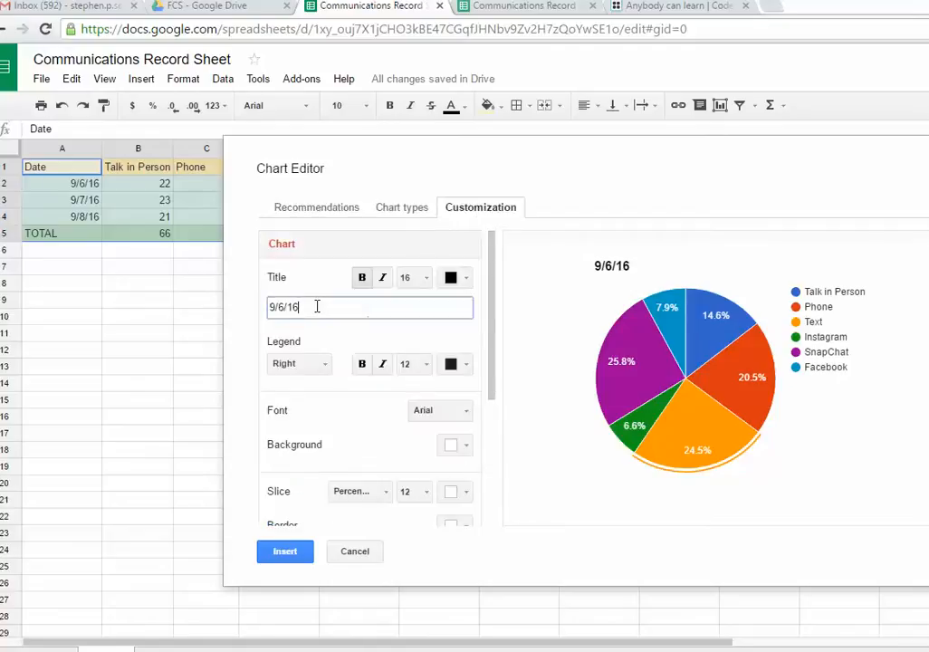
pyautogui.moveTo(317, 306); pyautogui.dragTo(229, 310)
pyautogui.write('Communications Record Chart')
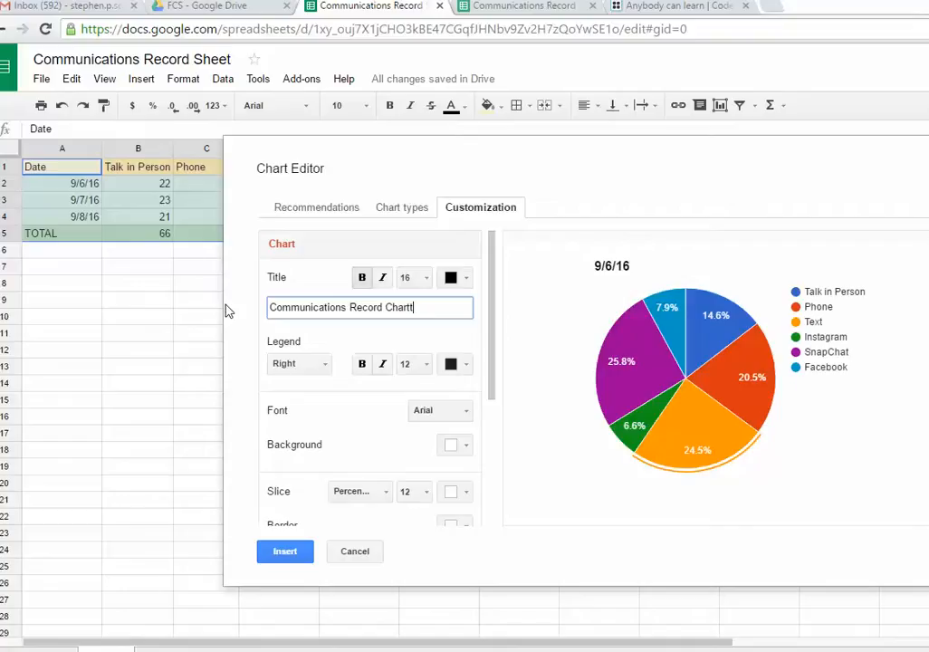
pyautogui.click(458, 413)
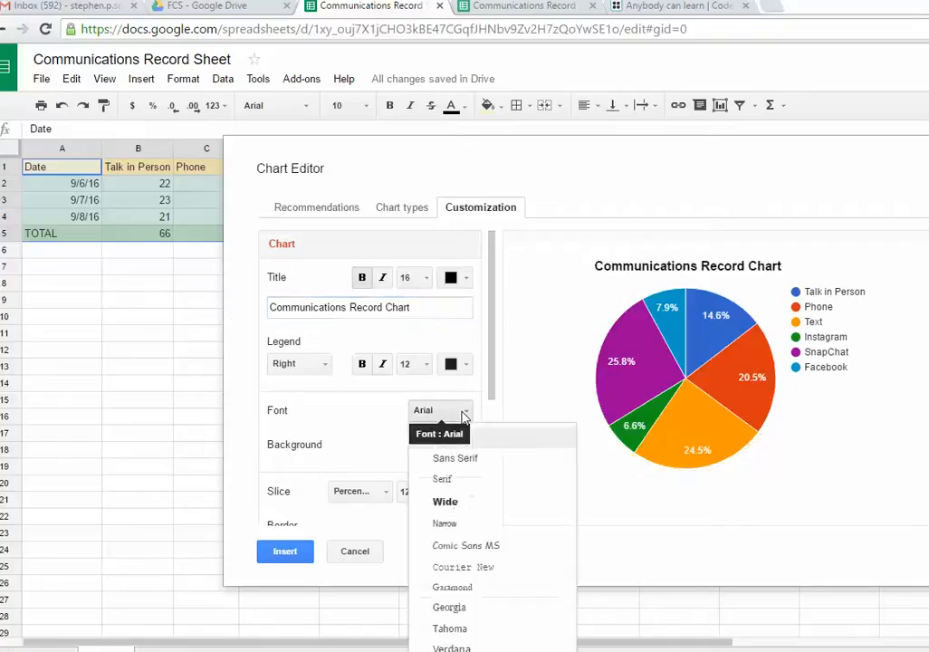
pyautogui.click(457, 647)
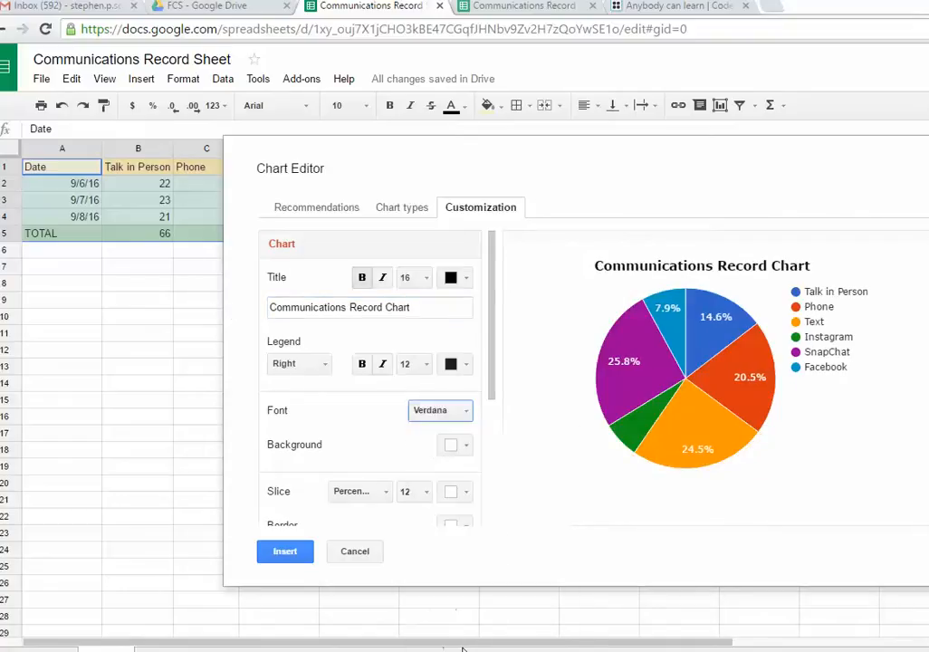
# Step: Try light gray and dark gray backgrounds for the pie chart and settle on light gray
pyautogui.click(471, 453)
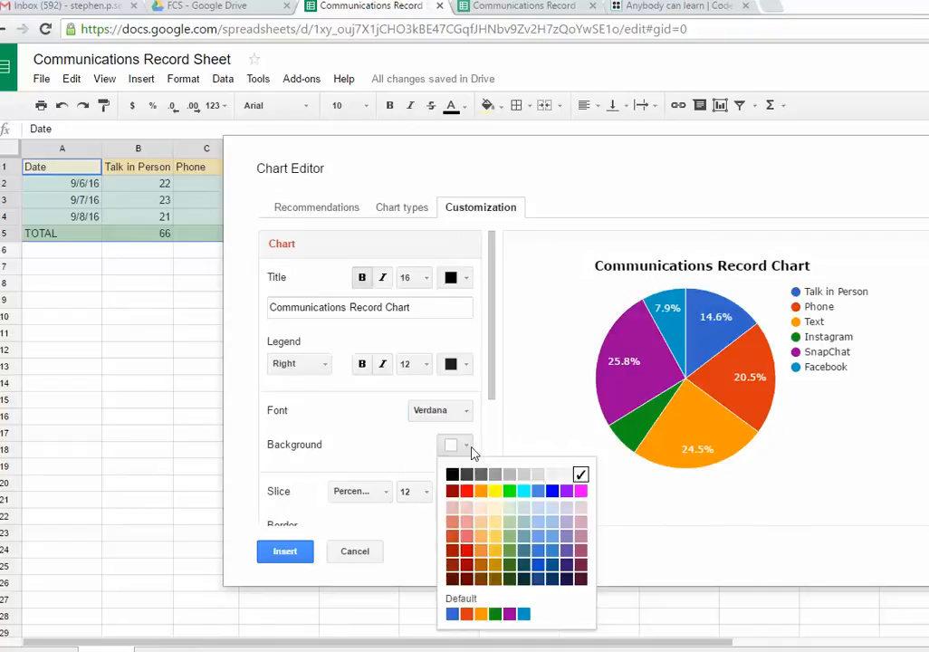
pyautogui.click(553, 481)
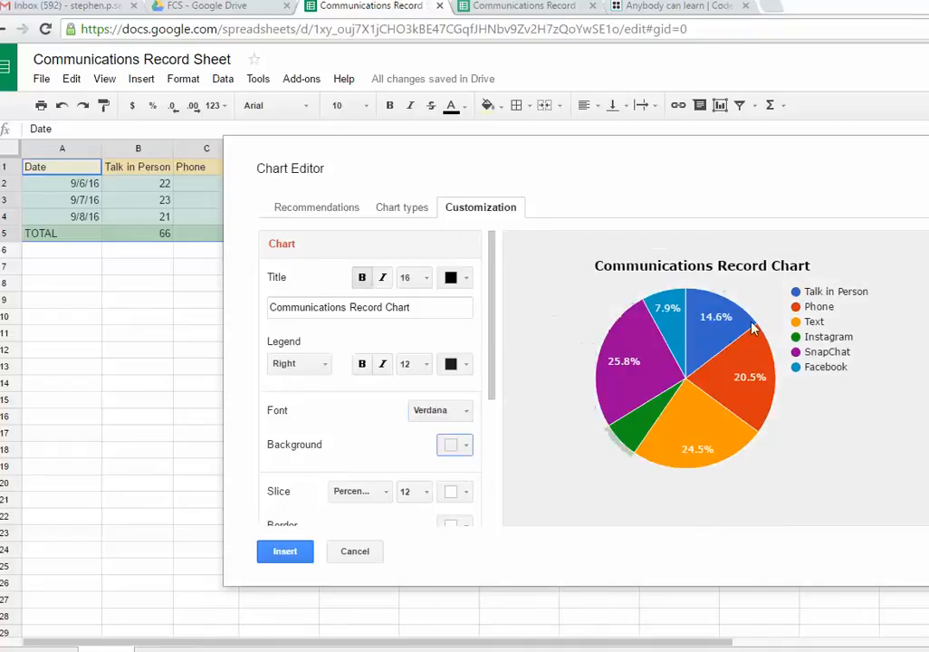
pyautogui.click(463, 447)
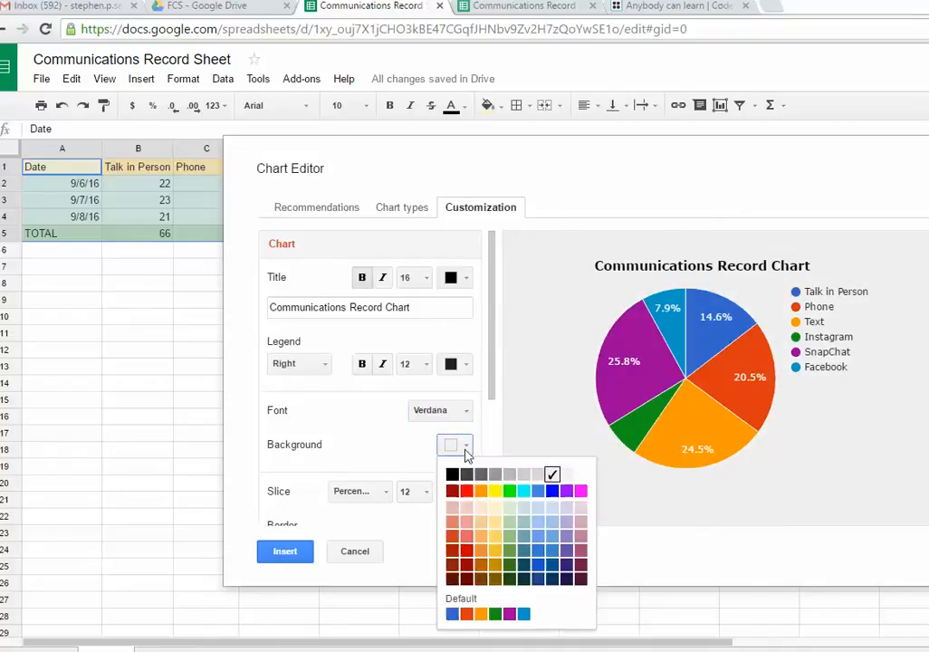
pyautogui.click(467, 473)
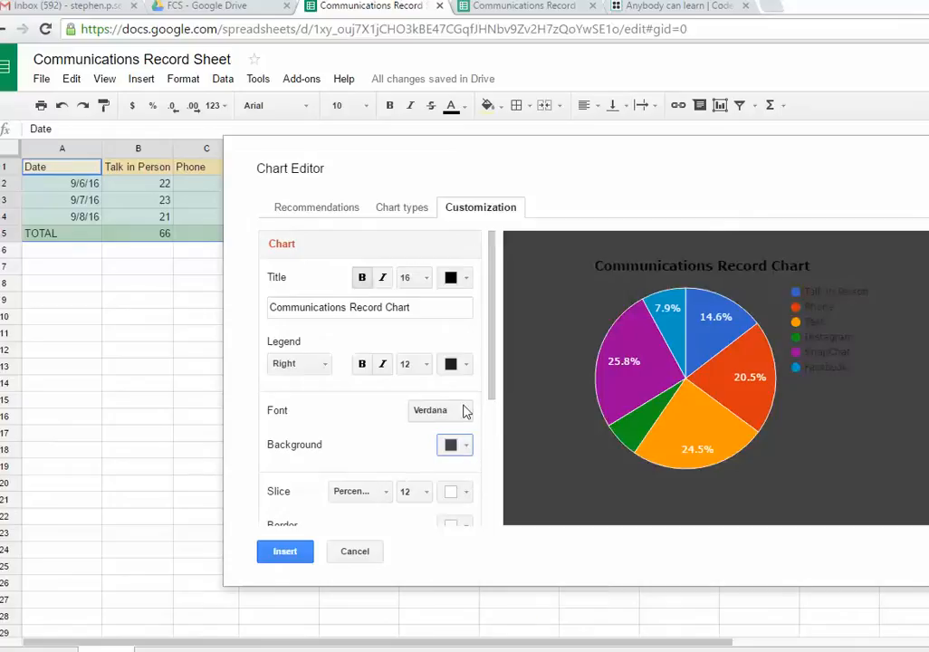
pyautogui.click(465, 445)
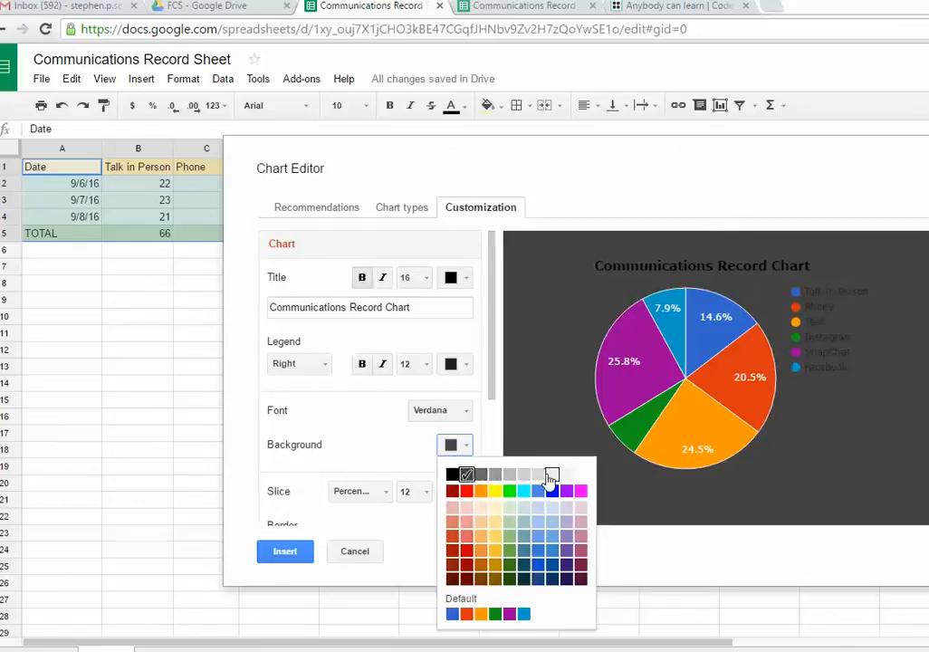
pyautogui.click(549, 476)
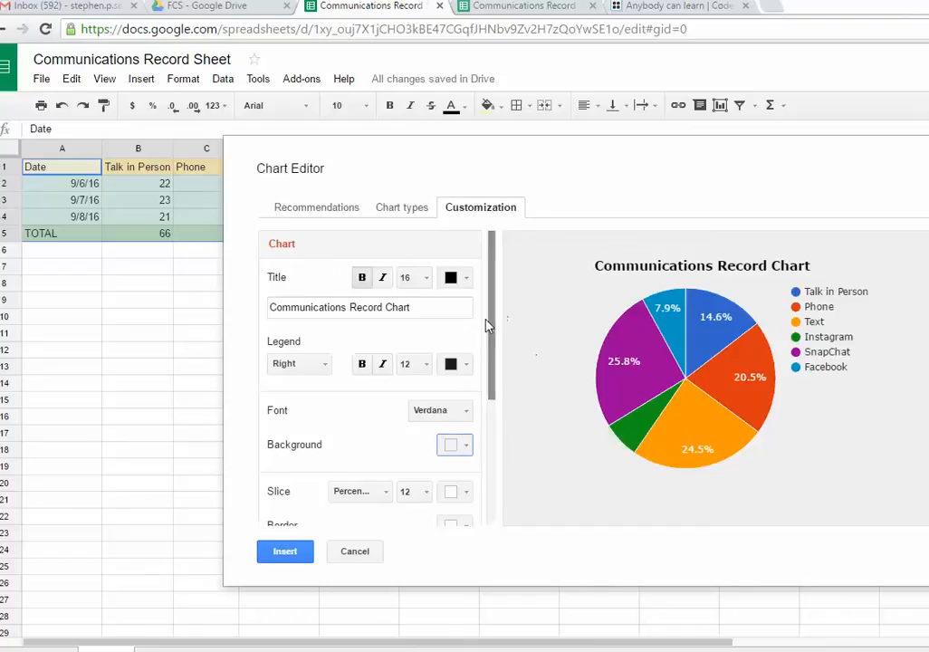
# Step: Make the pie chart 3D and insert it into the sheet
pyautogui.moveTo(493, 317); pyautogui.dragTo(494, 475)
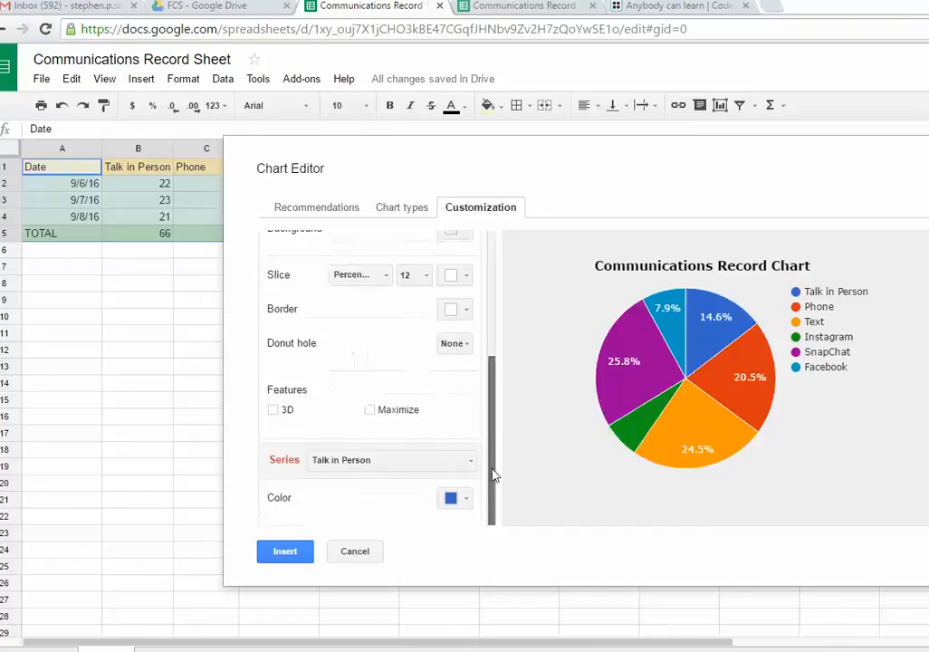
pyautogui.click(275, 412)
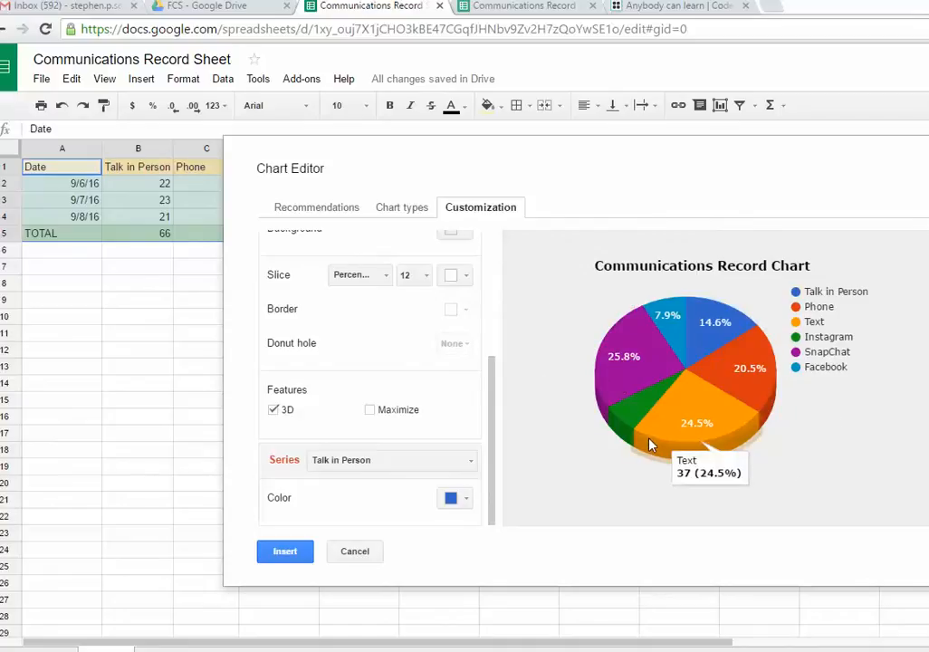
pyautogui.click(278, 555)
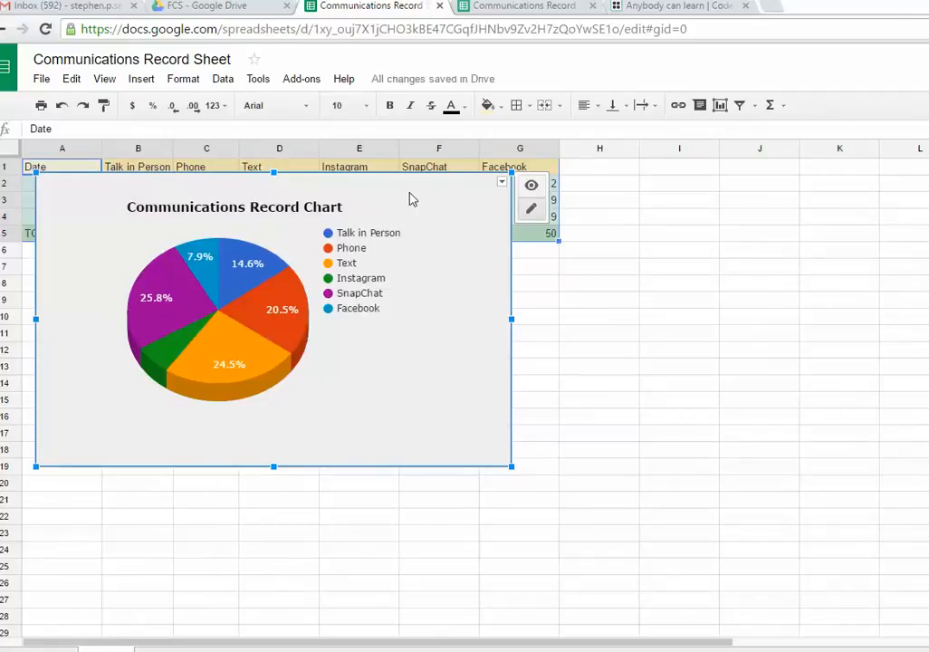
# Step: Move the chart below the table so that it starts at about row 7, and deselect it
pyautogui.moveTo(408, 193); pyautogui.dragTo(421, 279)
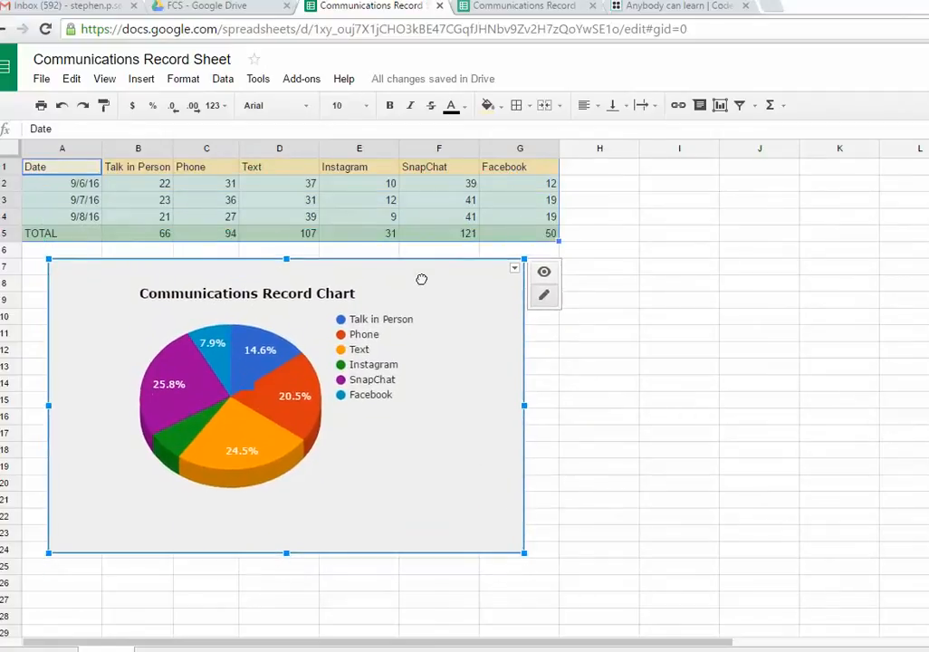
pyautogui.click(726, 422)
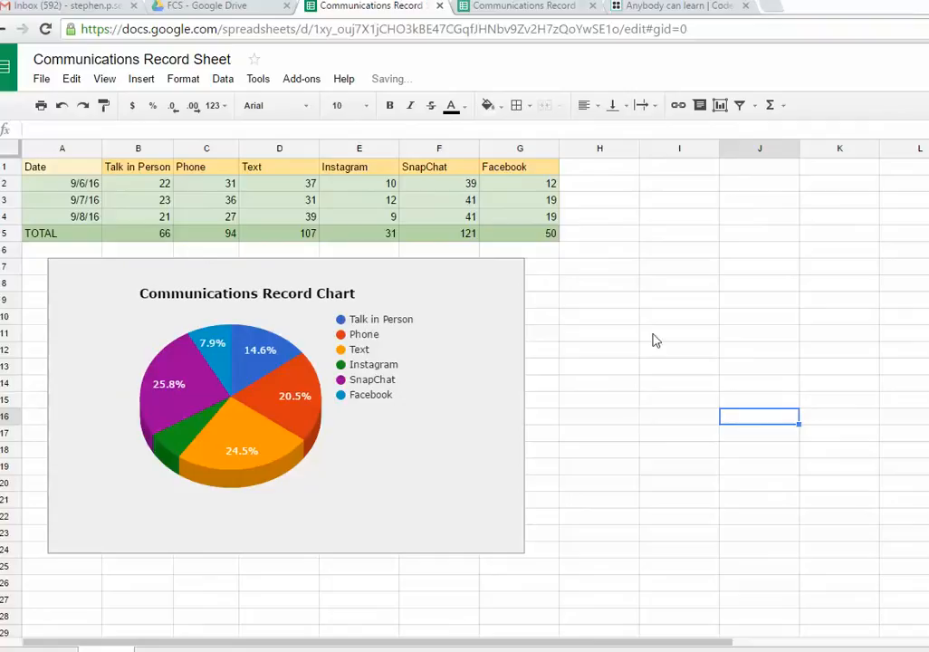